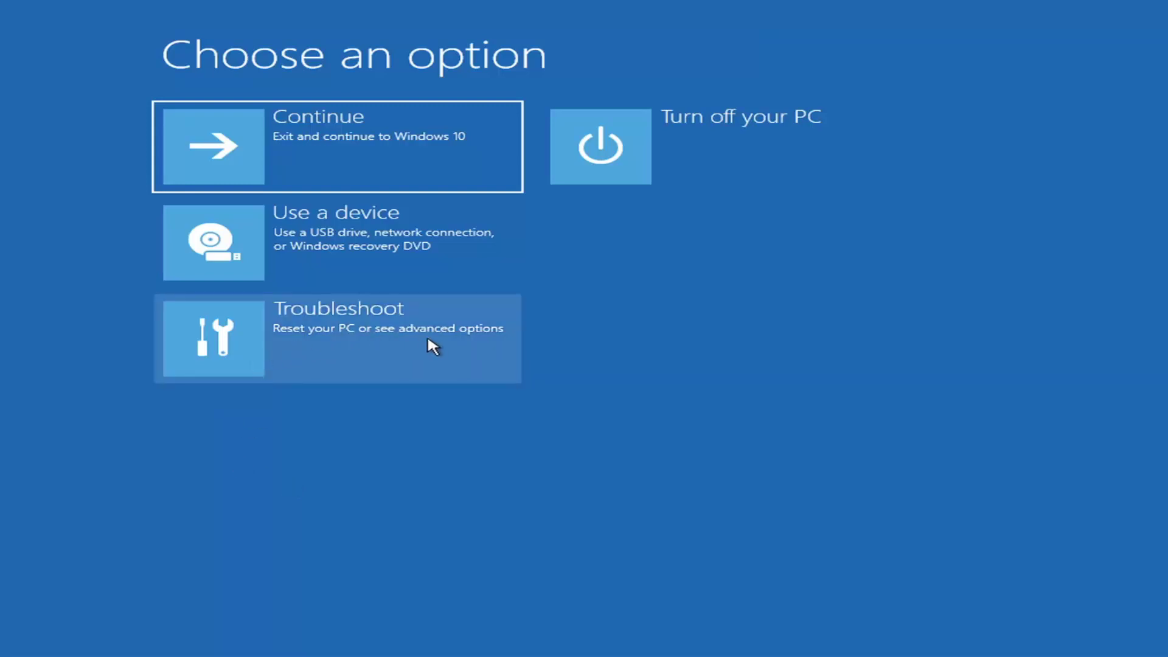
# Step: Run Startup Repair from the advanced troubleshooting options of the recovery environment
pyautogui.click(454, 338)
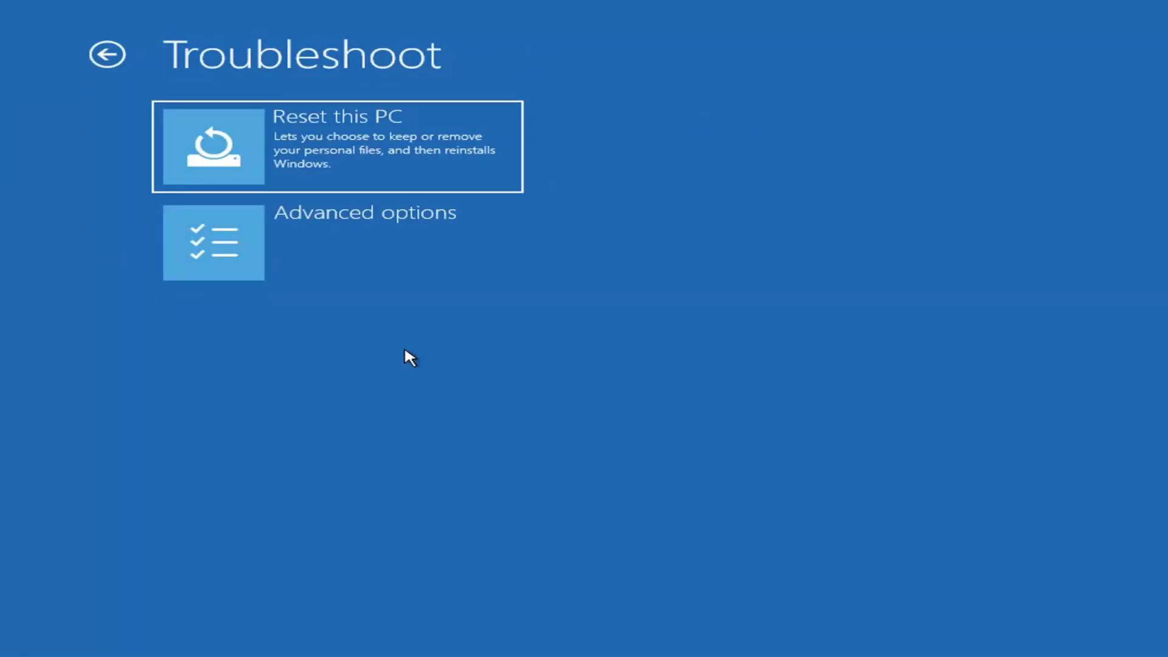
pyautogui.click(357, 255)
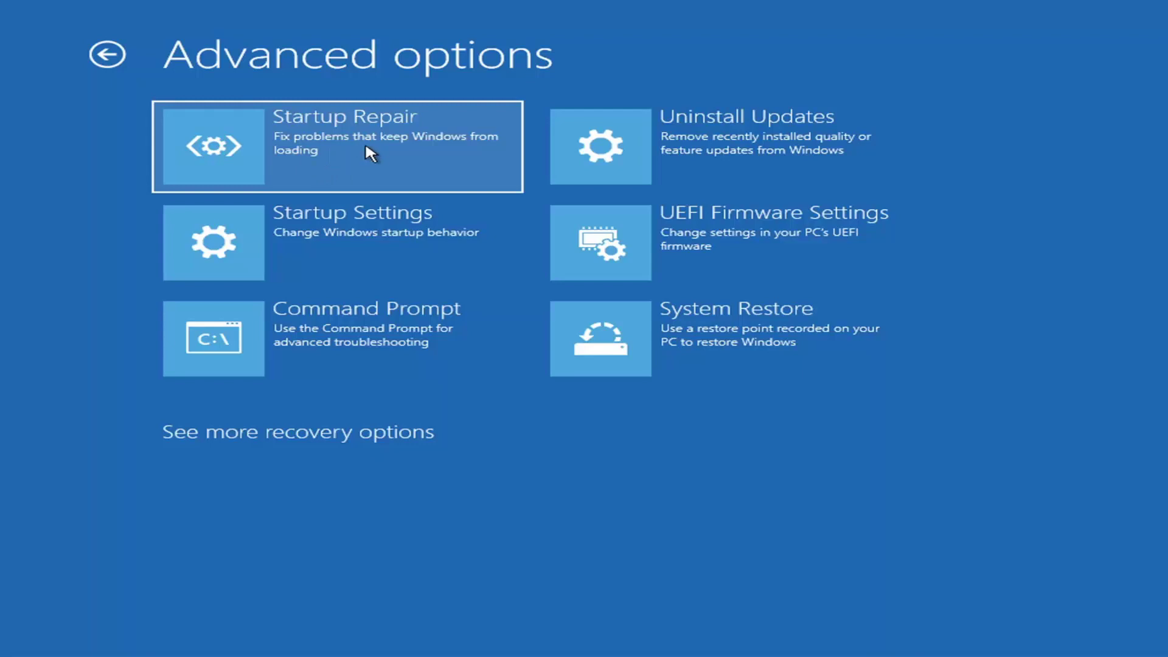
pyautogui.click(299, 160)
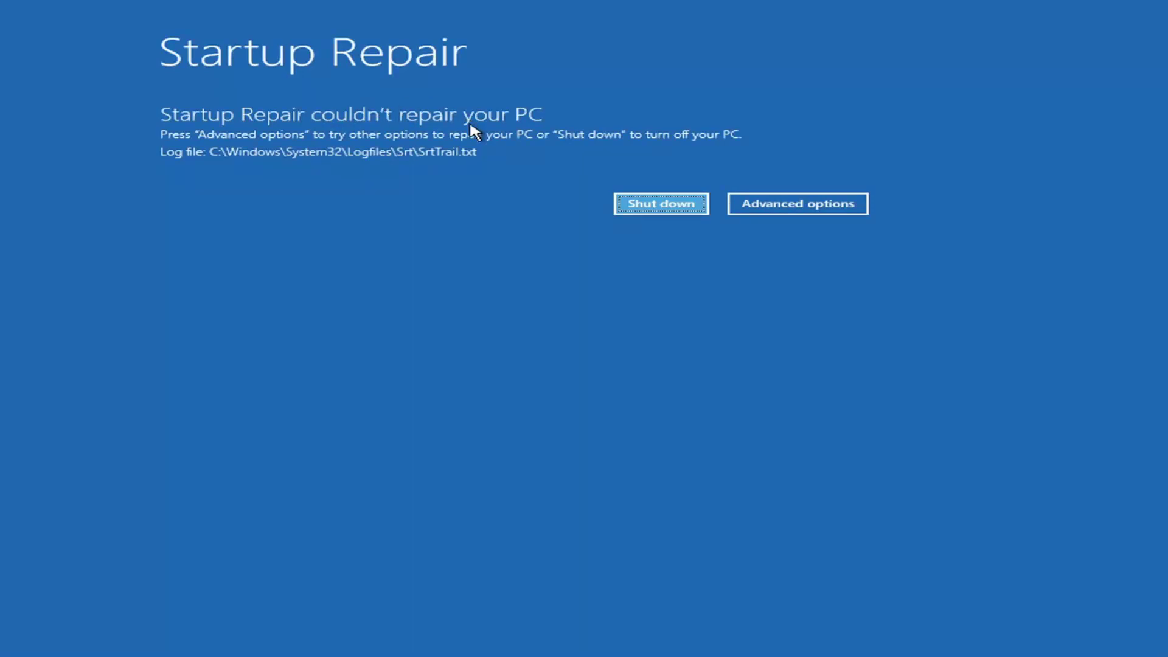
# Step: Go back to the advanced troubleshooting options and review the Startup Settings and Uninstall Updates choices
pyautogui.click(812, 204)
pyautogui.click(292, 345)
pyautogui.click(301, 248)
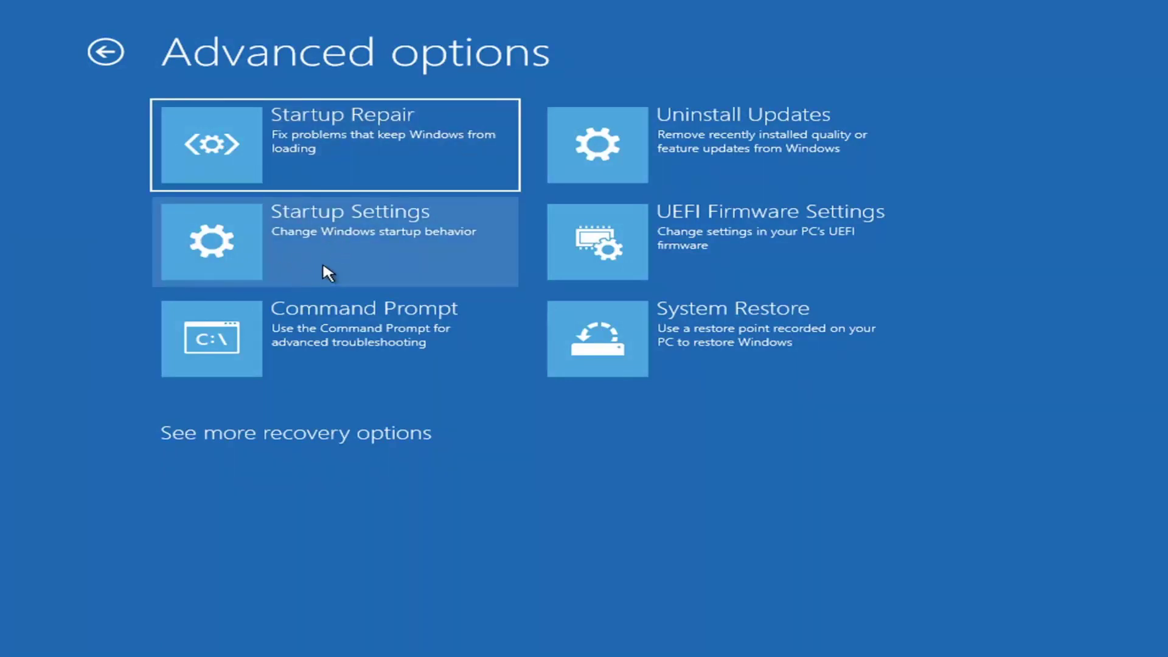
pyautogui.click(300, 240)
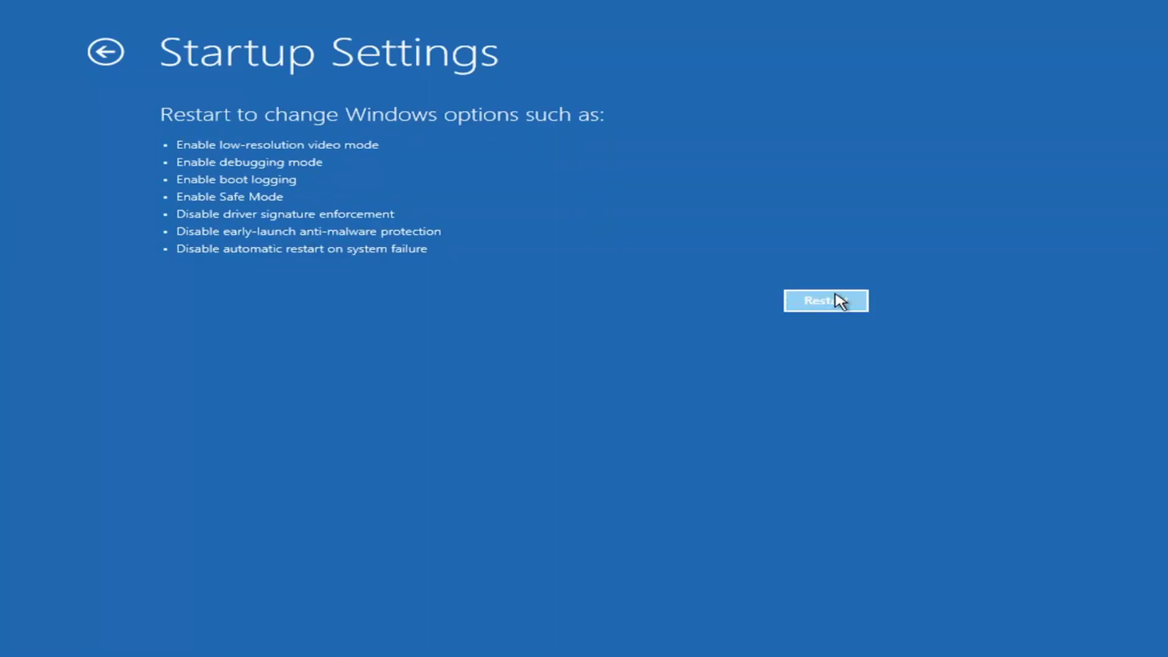
pyautogui.click(817, 309)
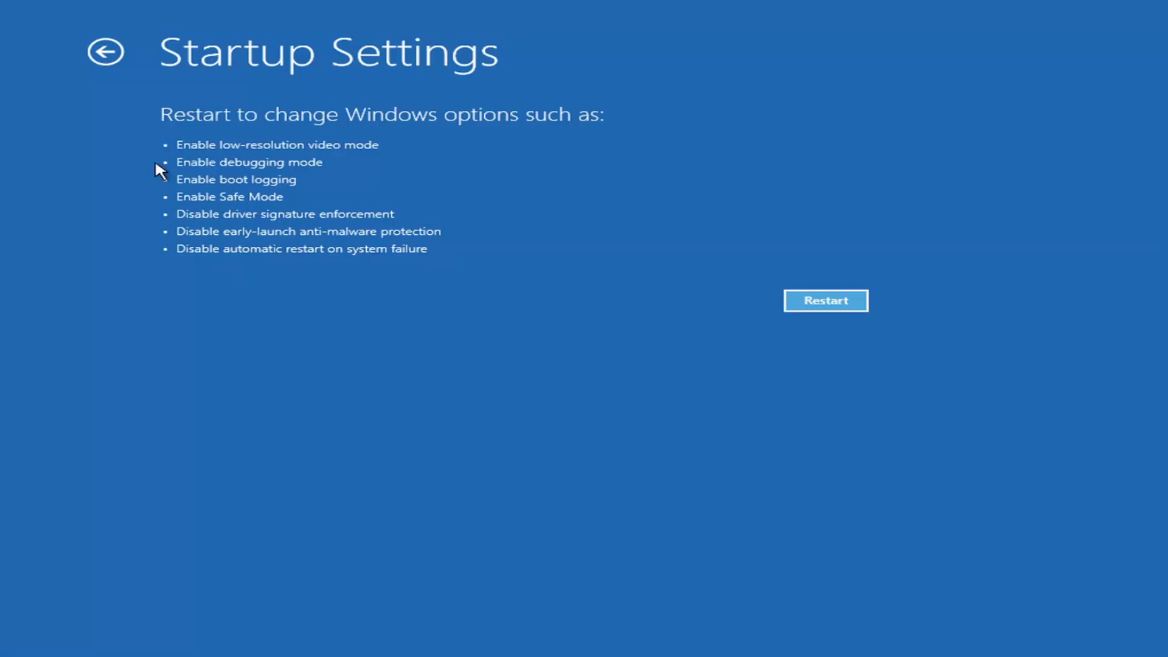
pyautogui.click(96, 51)
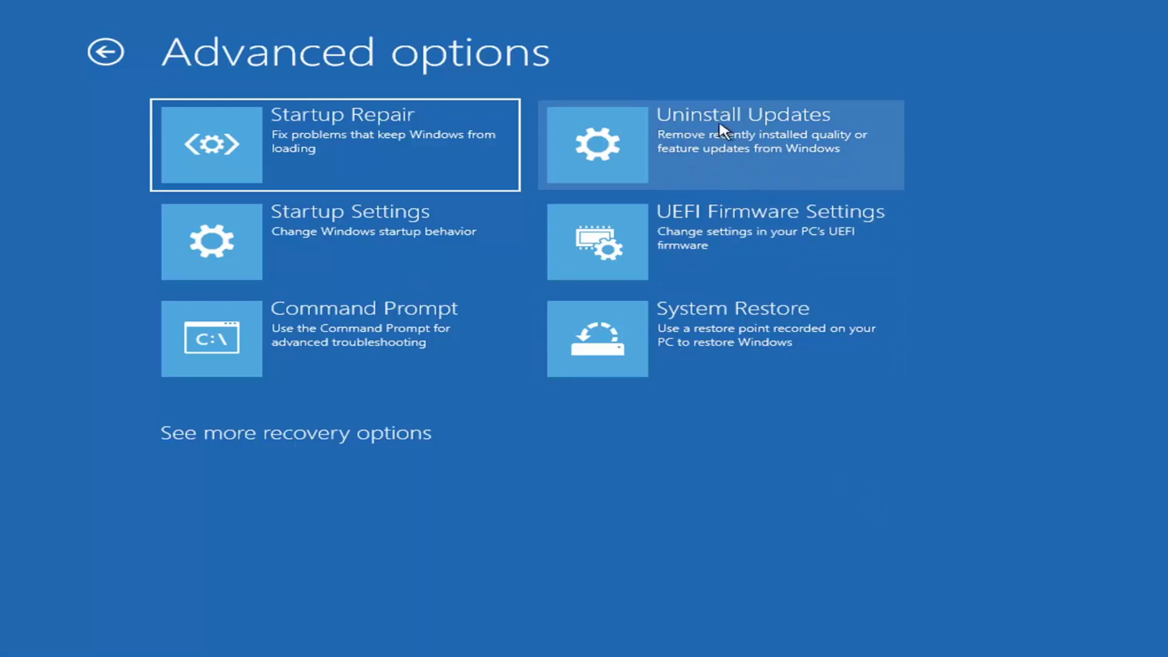
pyautogui.click(682, 147)
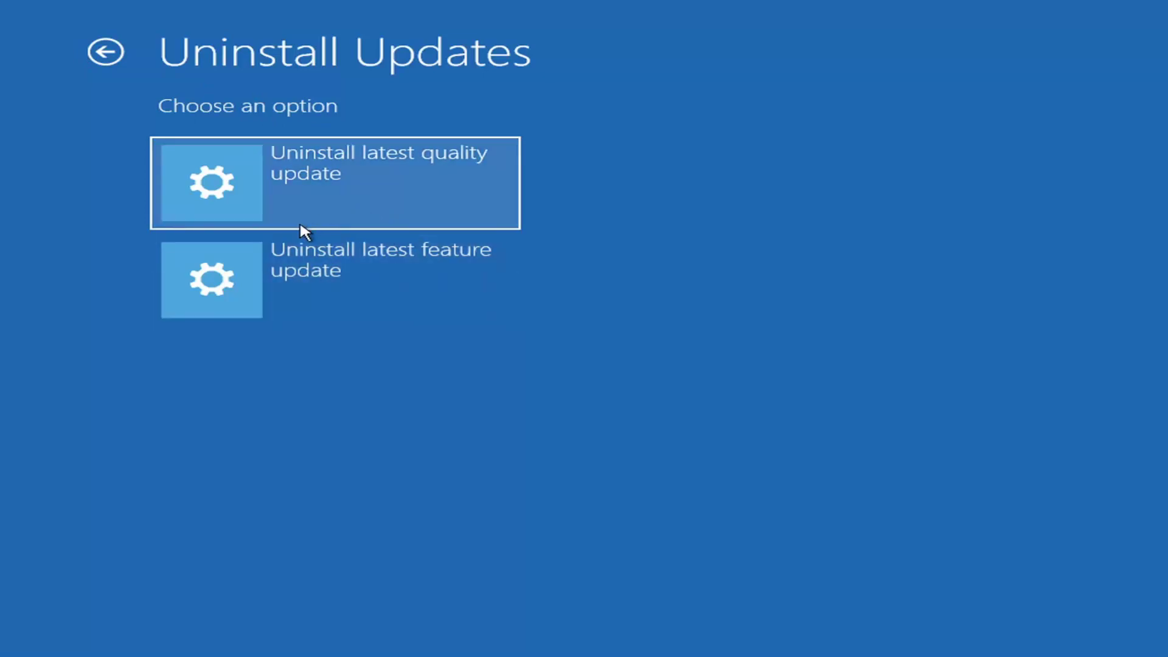
pyautogui.click(106, 52)
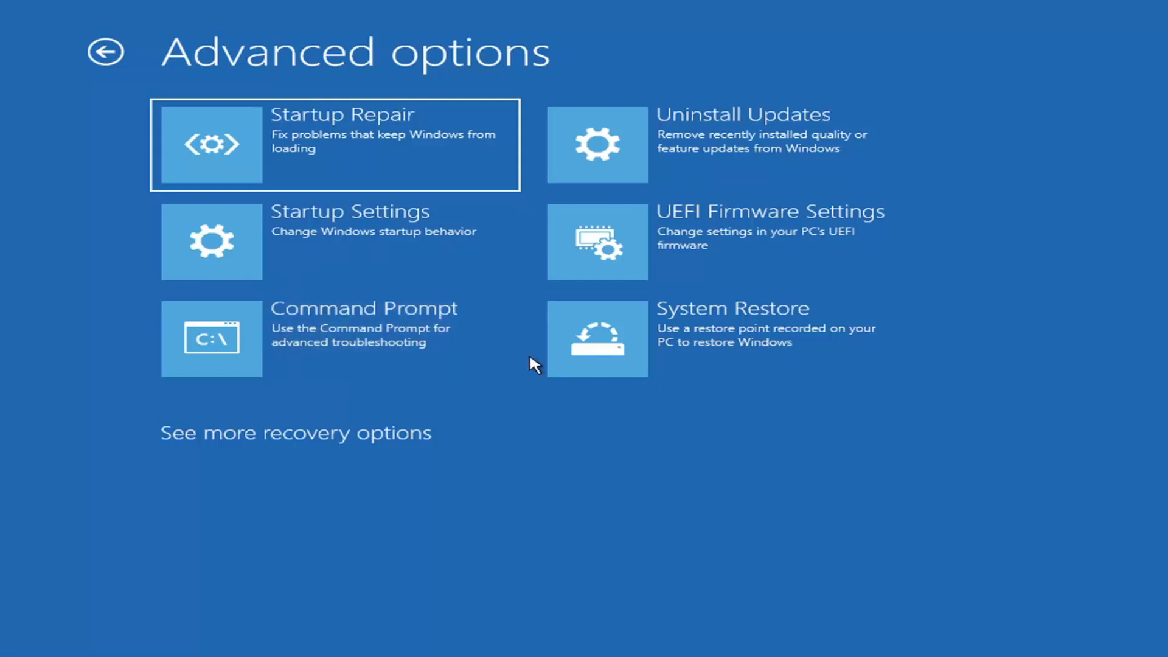
# Step: Restore the system to the "Before Updates" restore point of 7/9/2021 12:37:05 PM, restart the computer and dismiss the completion message
pyautogui.click(760, 356)
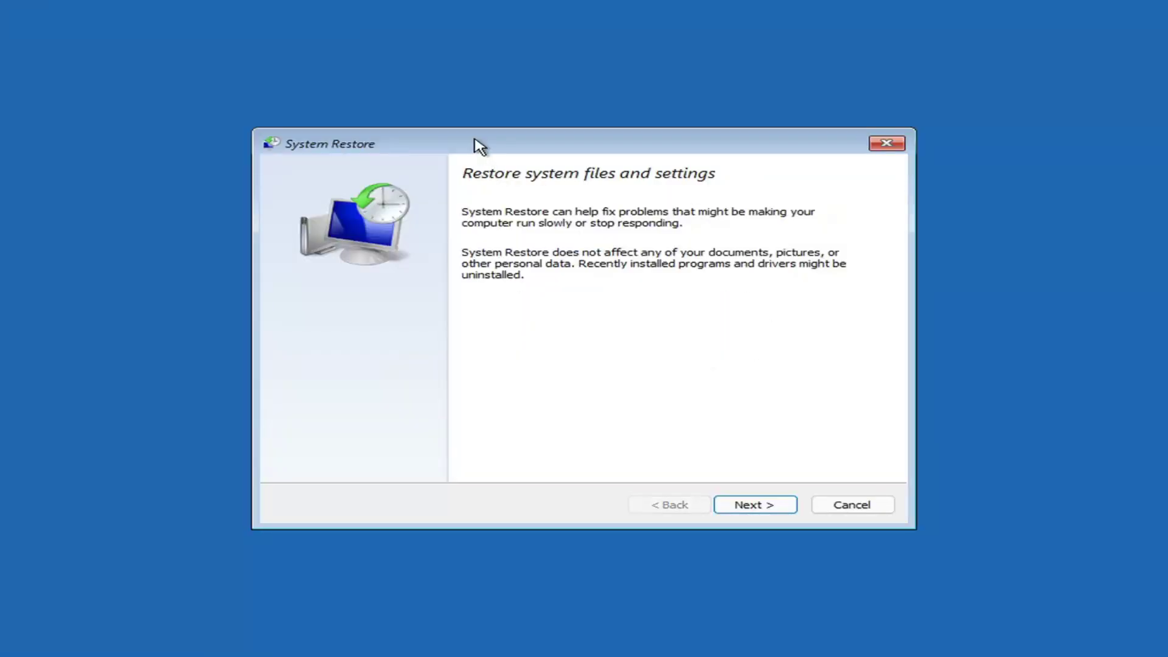
pyautogui.click(743, 505)
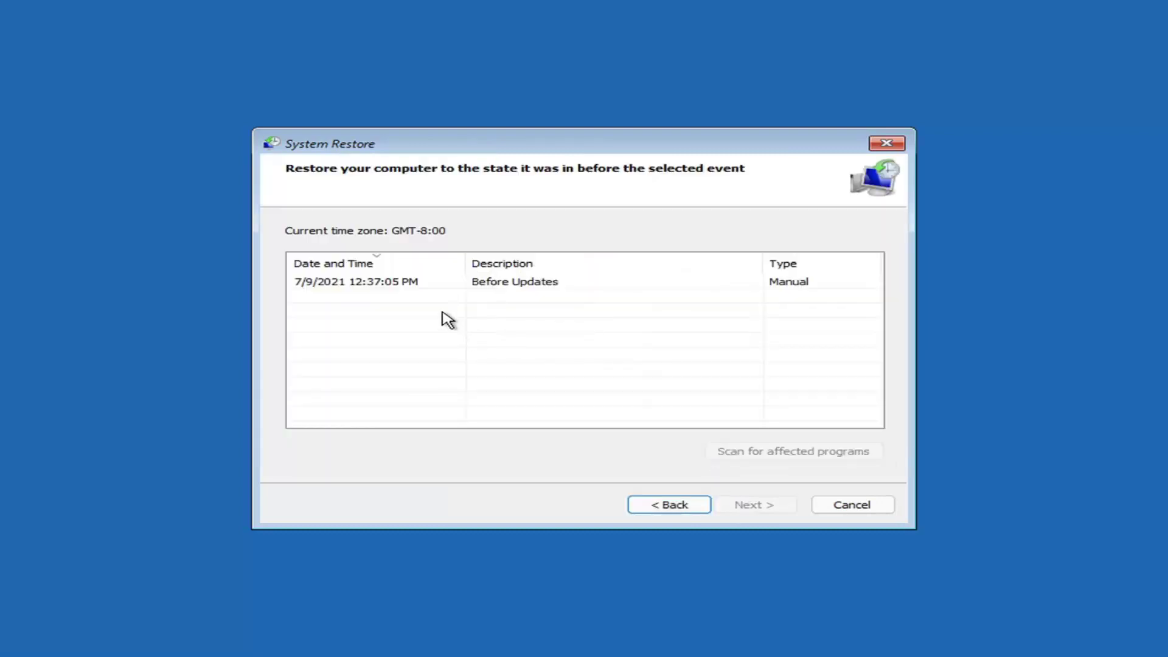
pyautogui.click(363, 292)
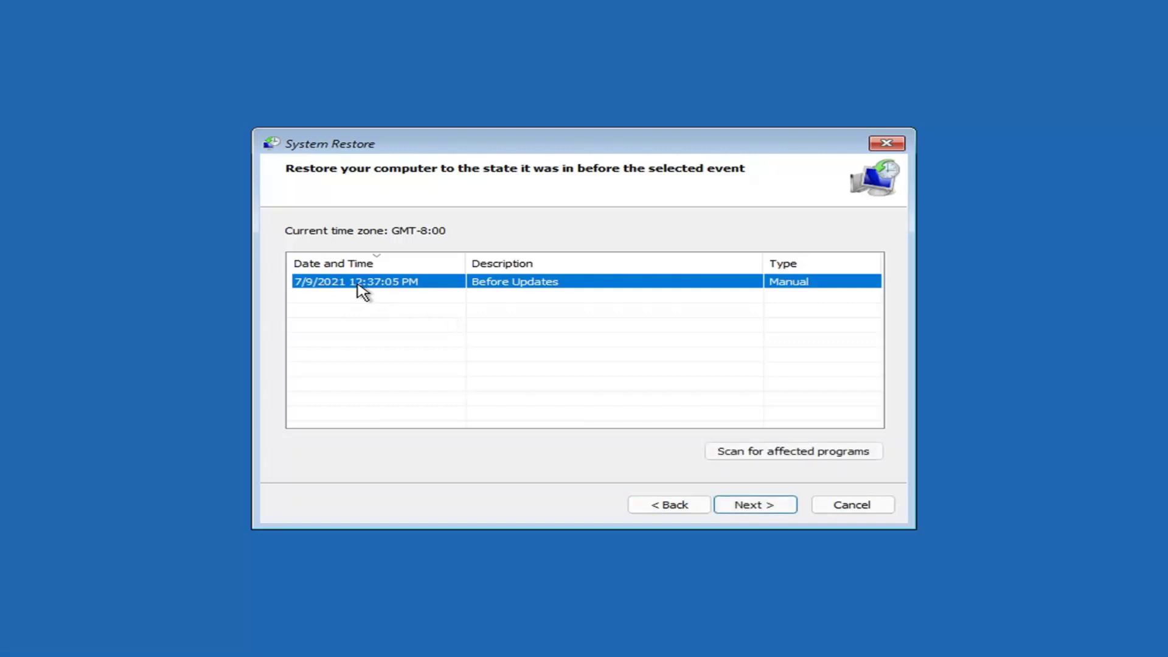
pyautogui.click(769, 509)
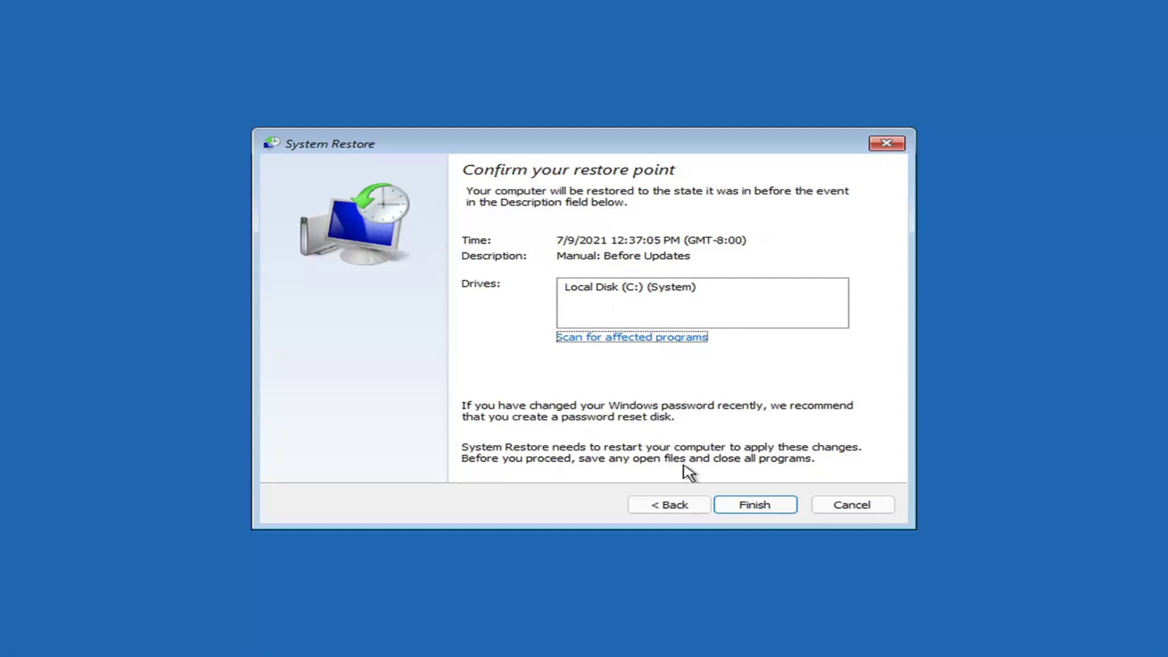
pyautogui.click(756, 510)
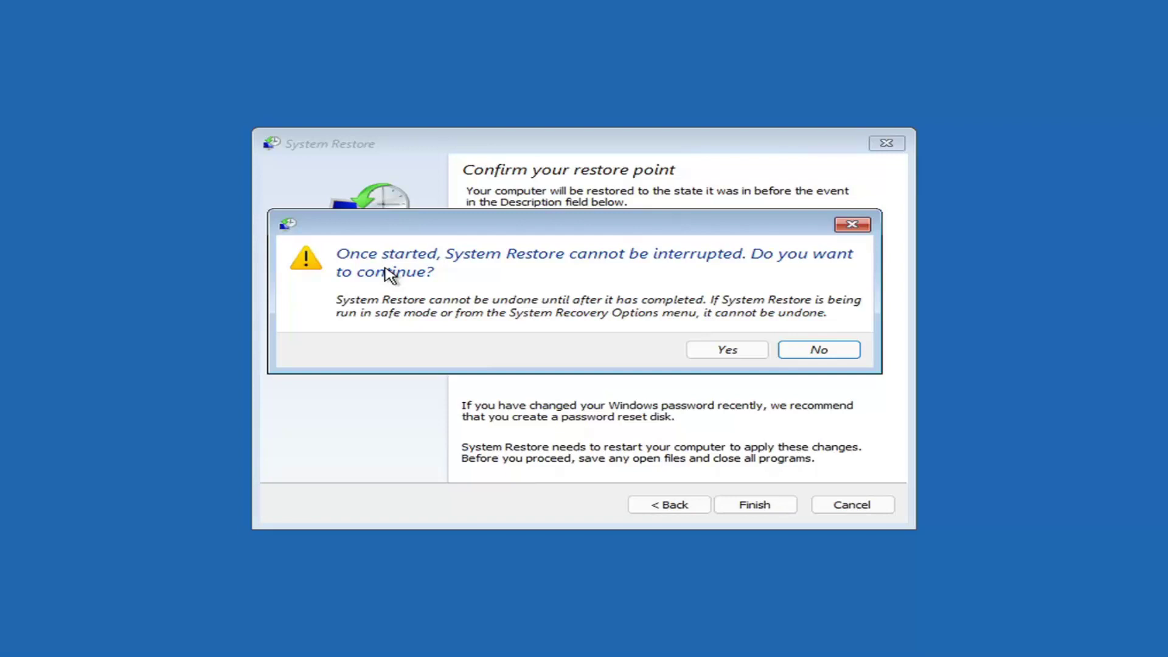
pyautogui.click(730, 353)
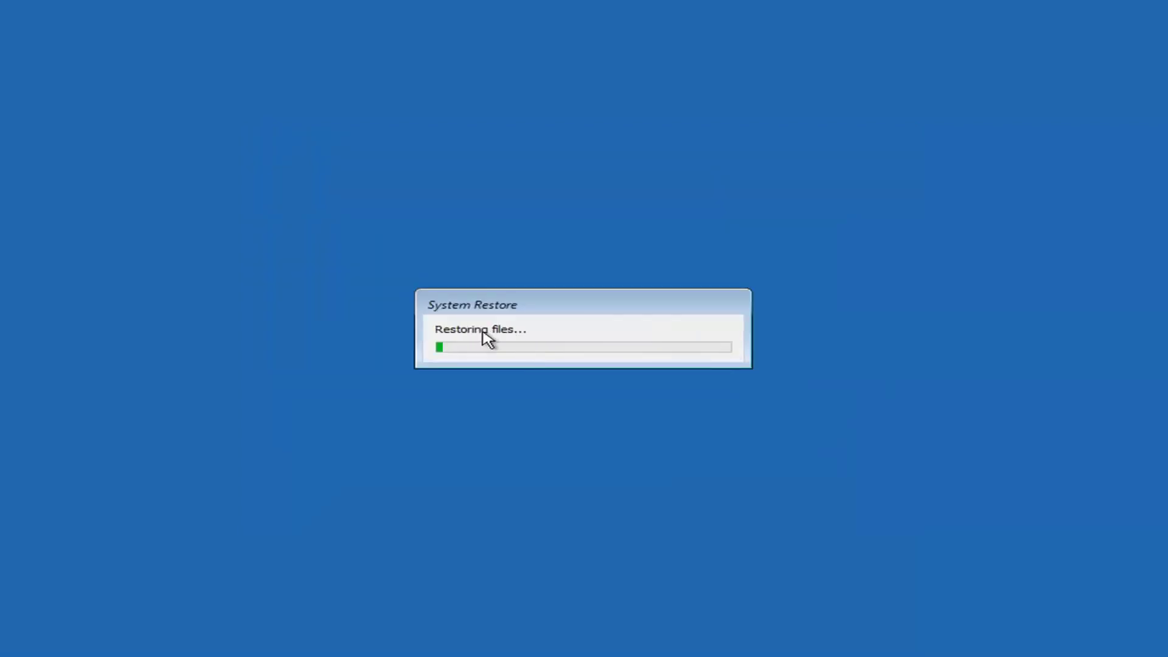
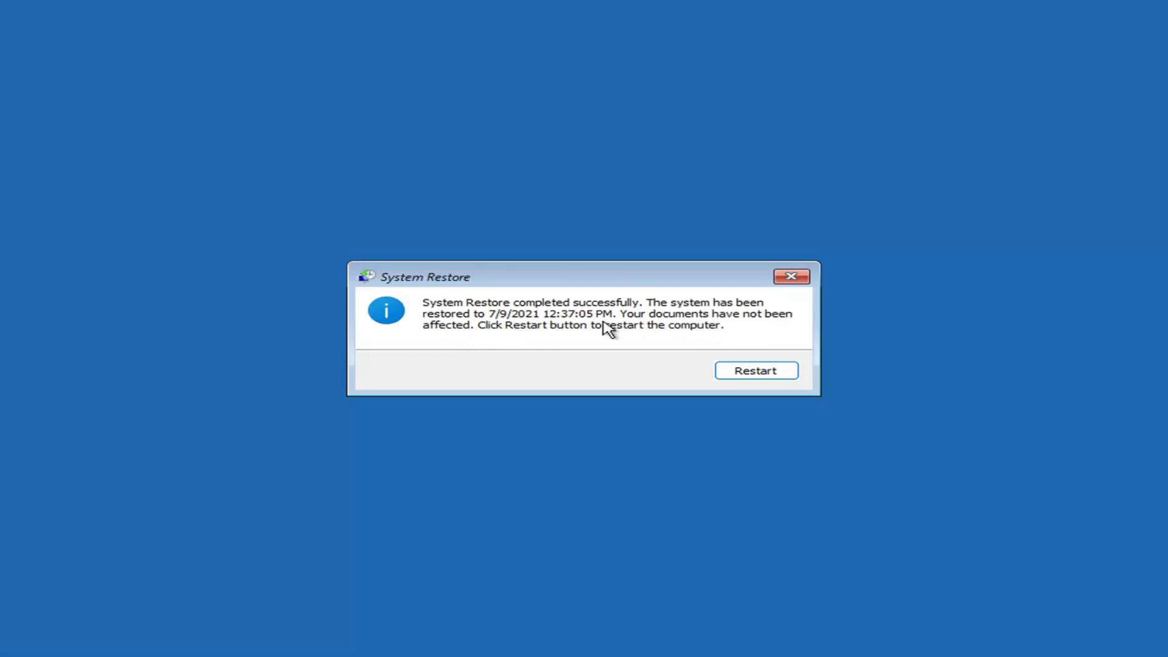
pyautogui.click(748, 372)
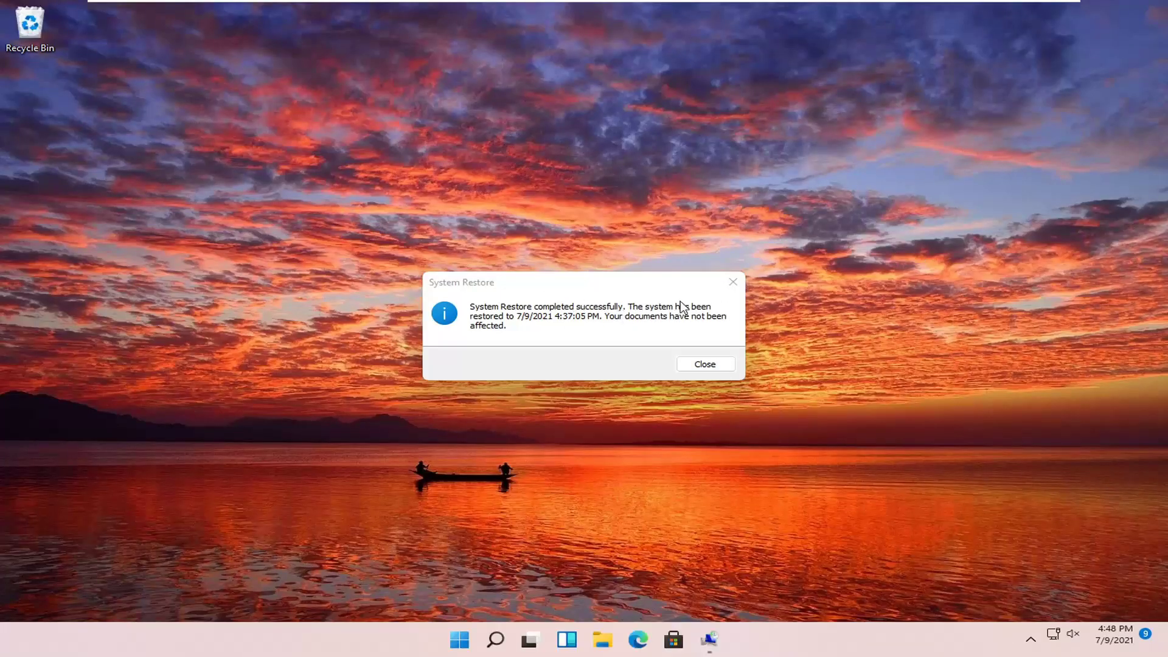
pyautogui.click(733, 281)
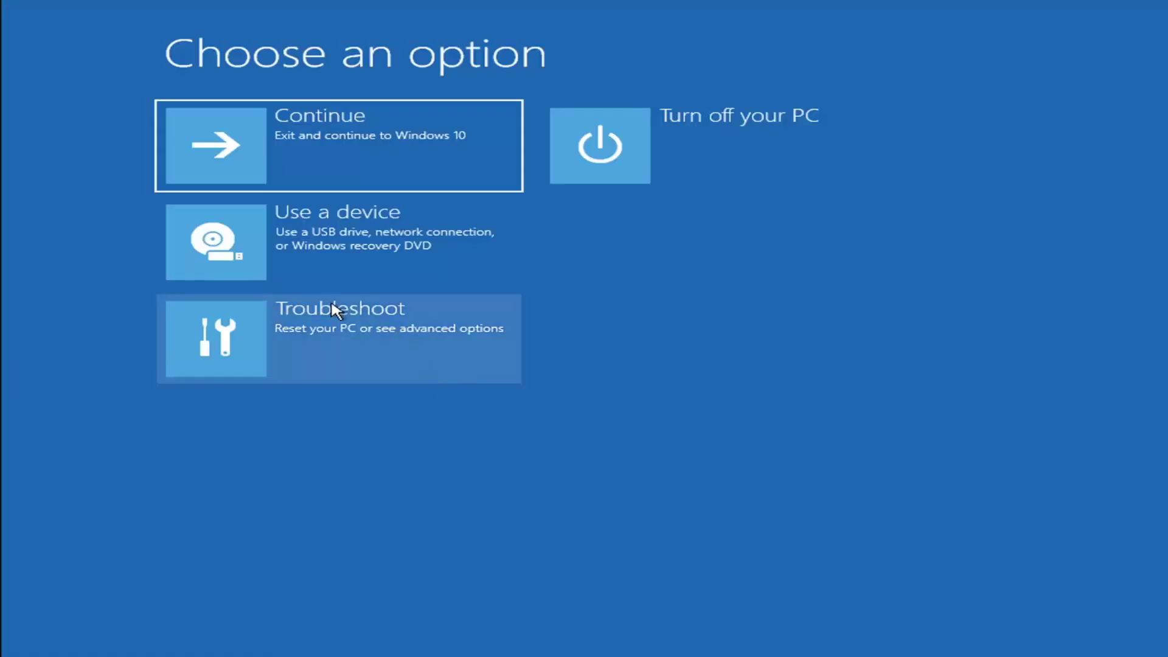
# Step: Review the Reset this PC choices in the recovery environment's troubleshooting options and return to the main options
pyautogui.click(341, 341)
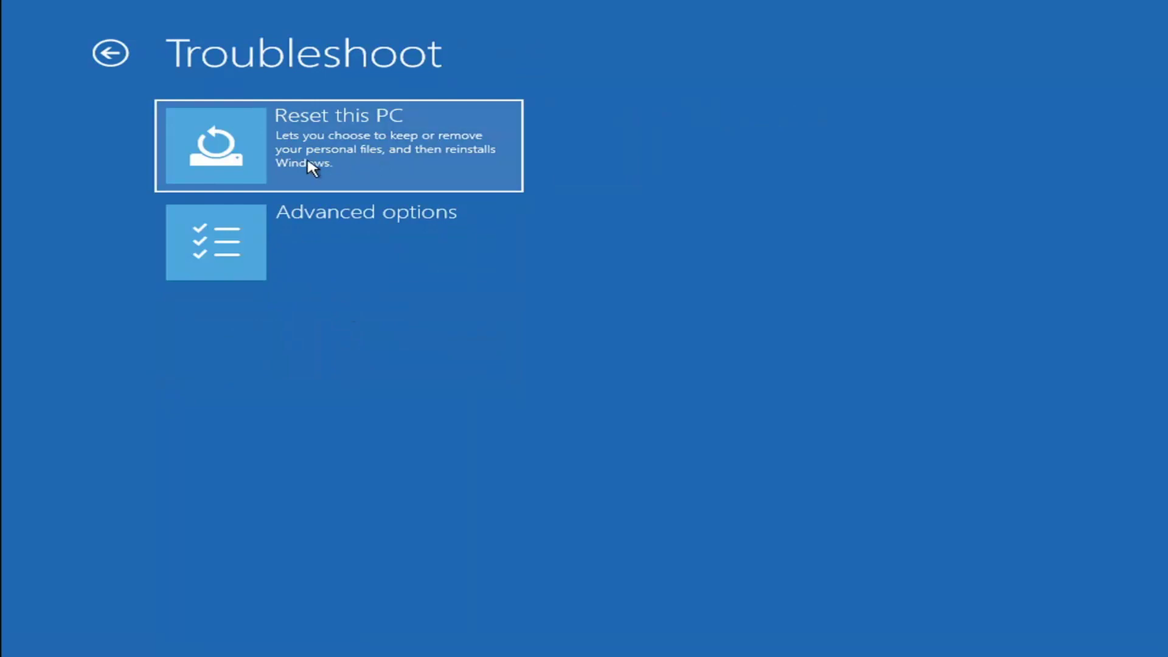
pyautogui.click(384, 160)
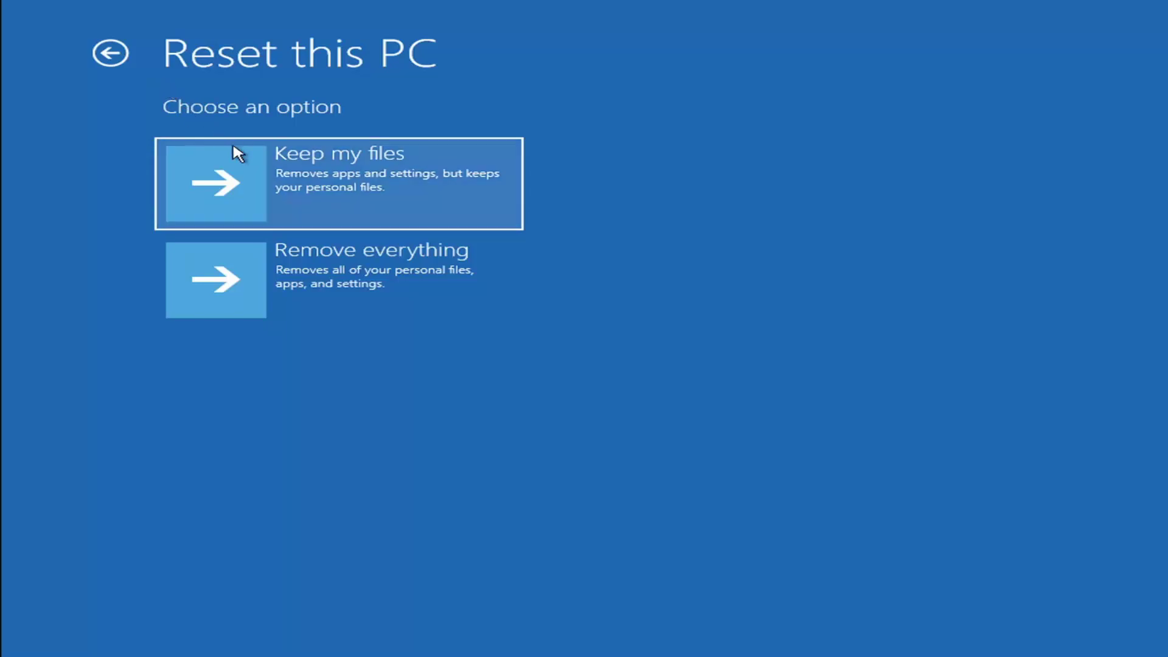
pyautogui.click(120, 55)
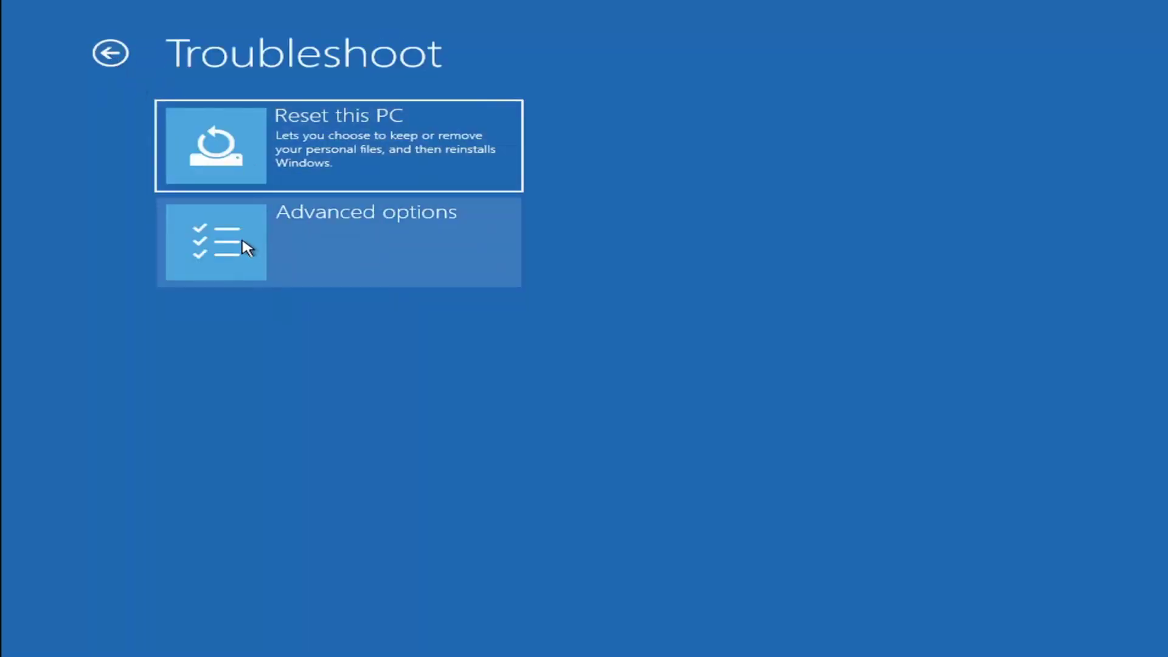
pyautogui.click(120, 54)
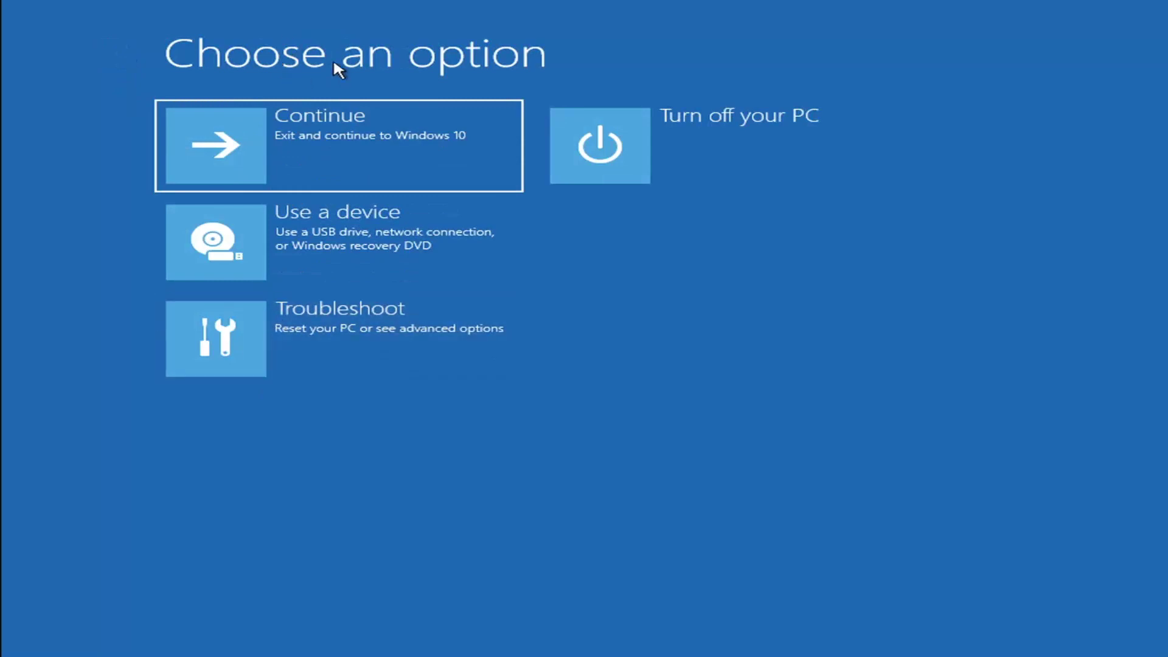
# Step: Open the recovery Command Prompt, switch to drive C: and list its directory contents
pyautogui.click(353, 341)
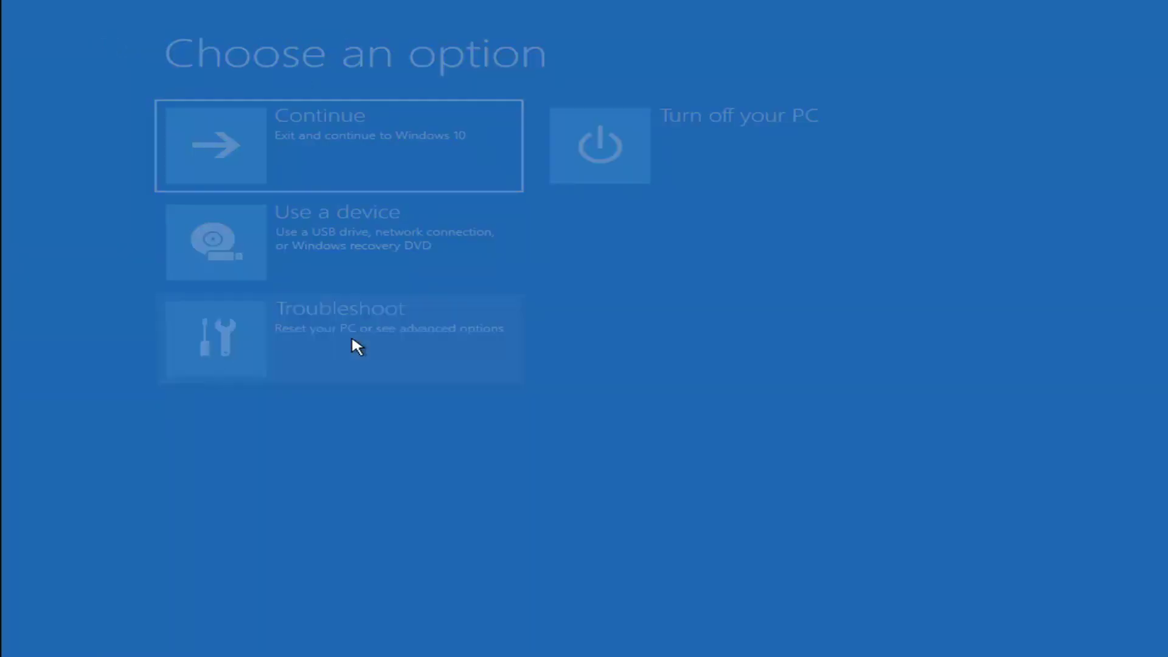
pyautogui.click(353, 253)
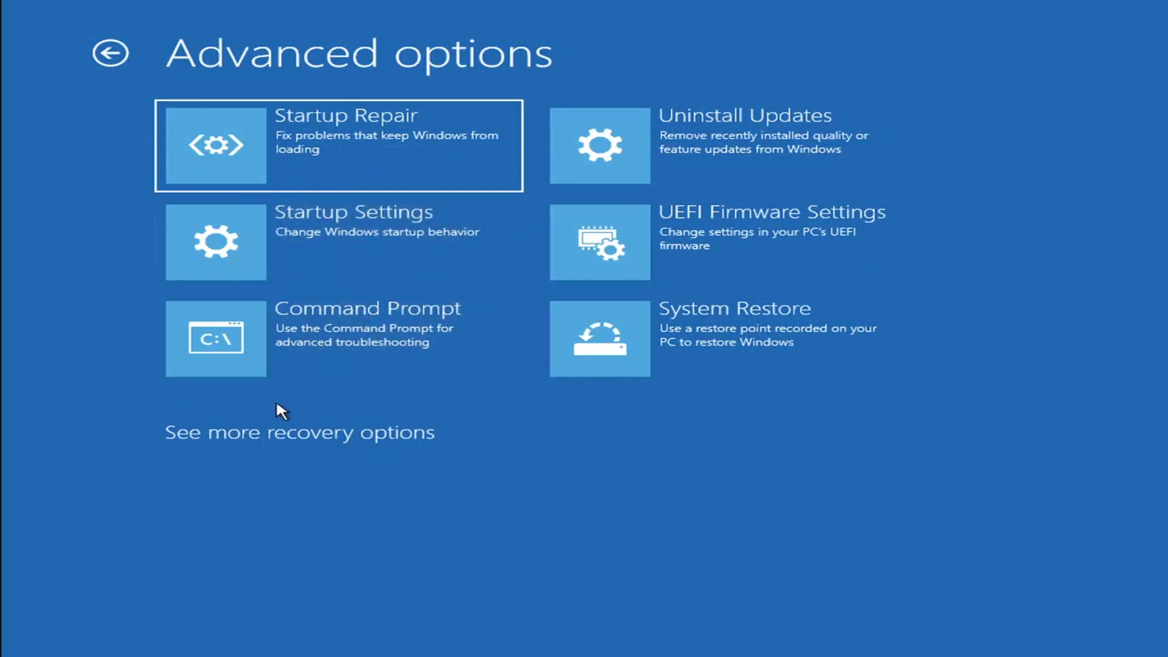
pyautogui.click(285, 341)
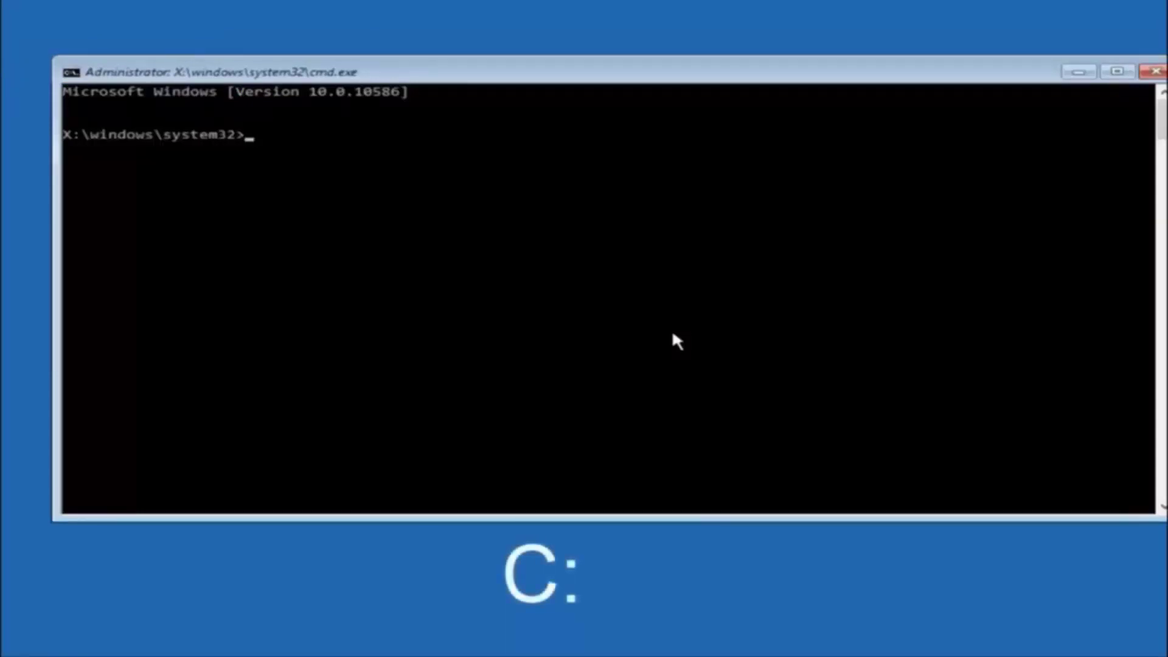
pyautogui.write('c:')
pyautogui.press('Return')
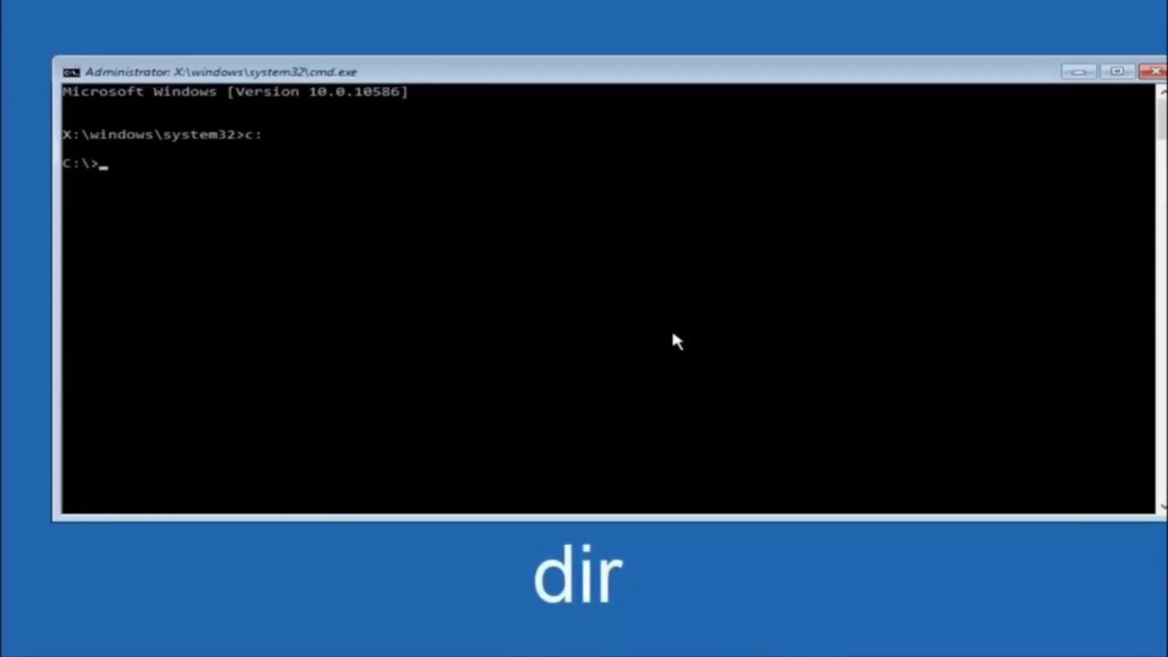
pyautogui.write('dir')
pyautogui.press('Return')
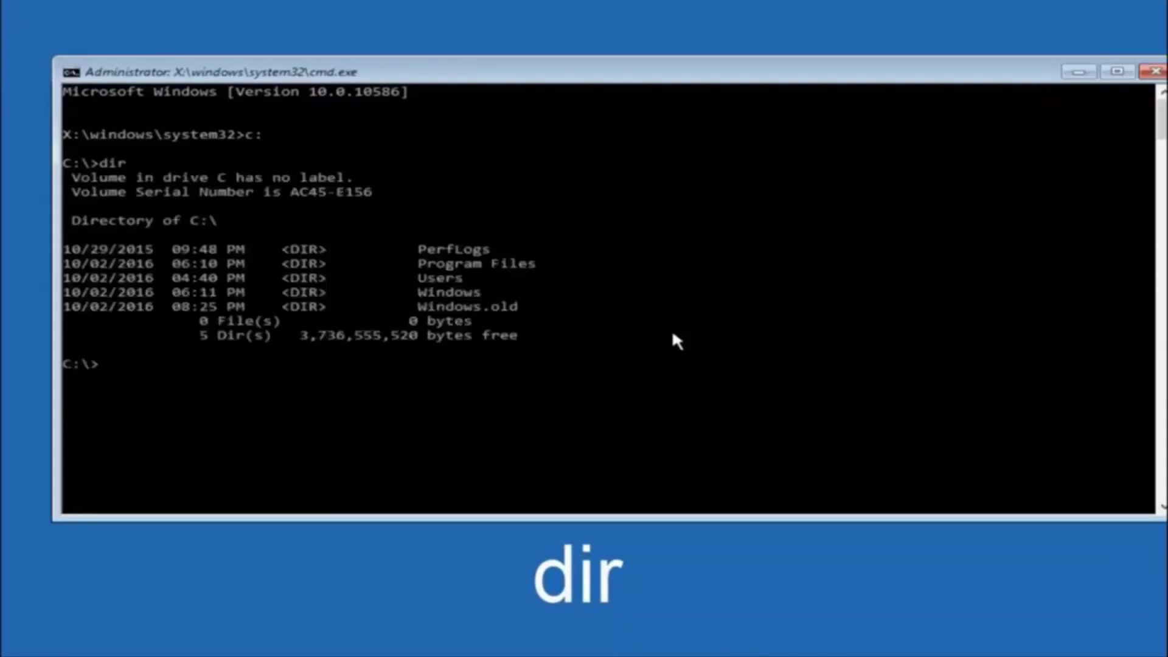
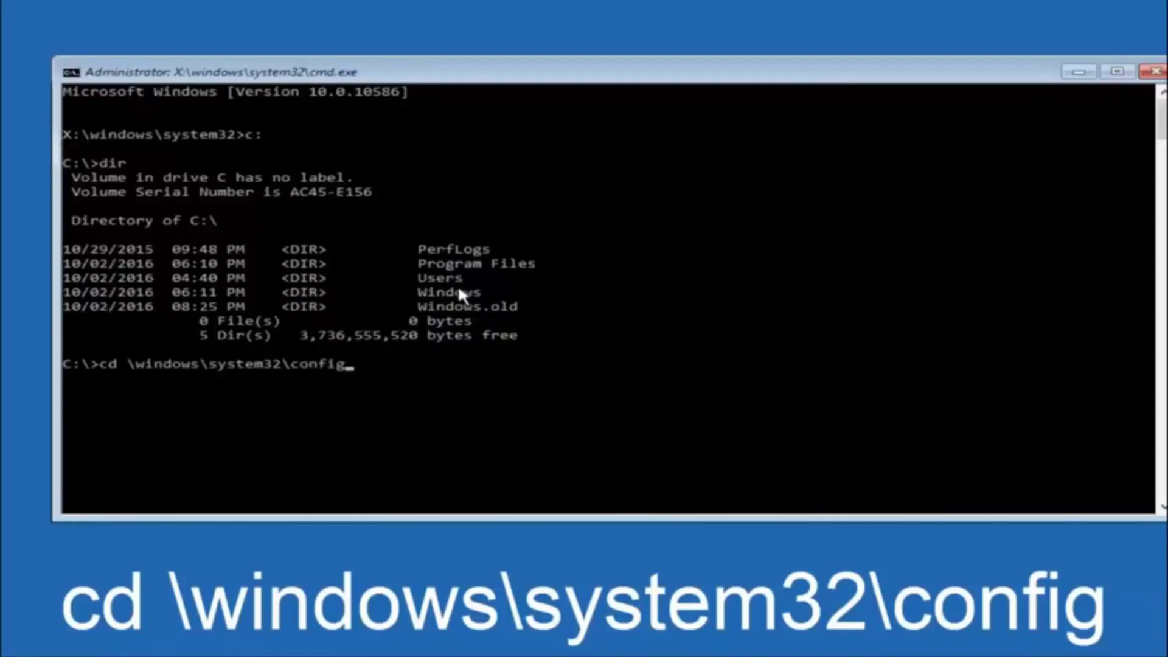
# Step: Change to the \windows\system32\config directory and create a folder named backup in it
pyautogui.press('Return')
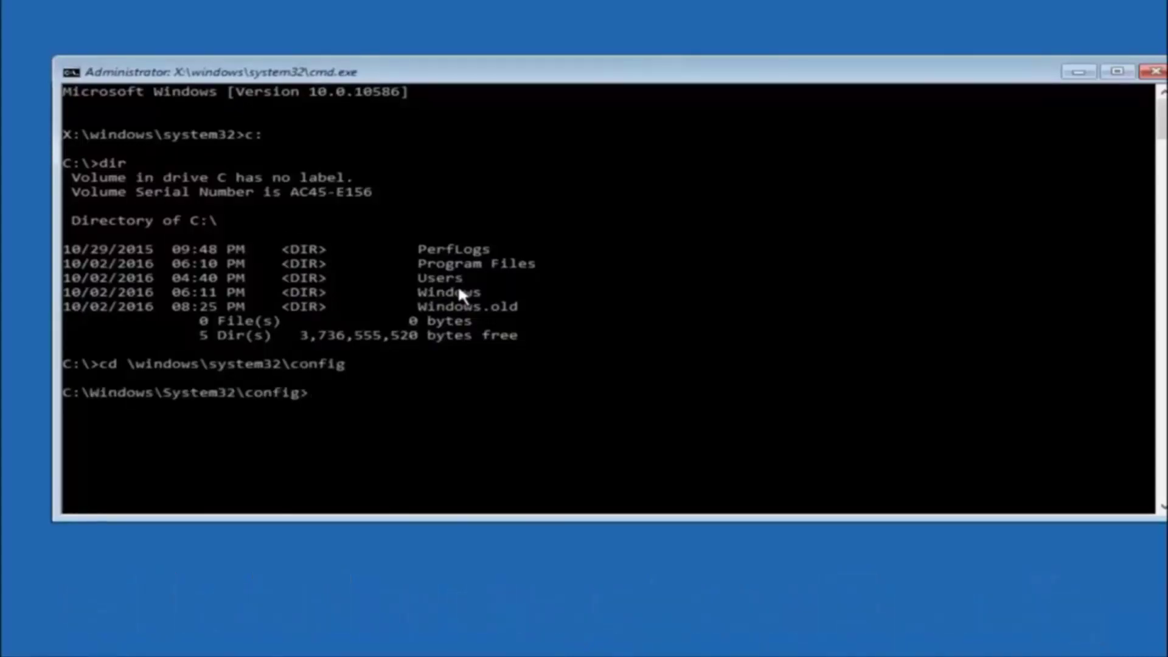
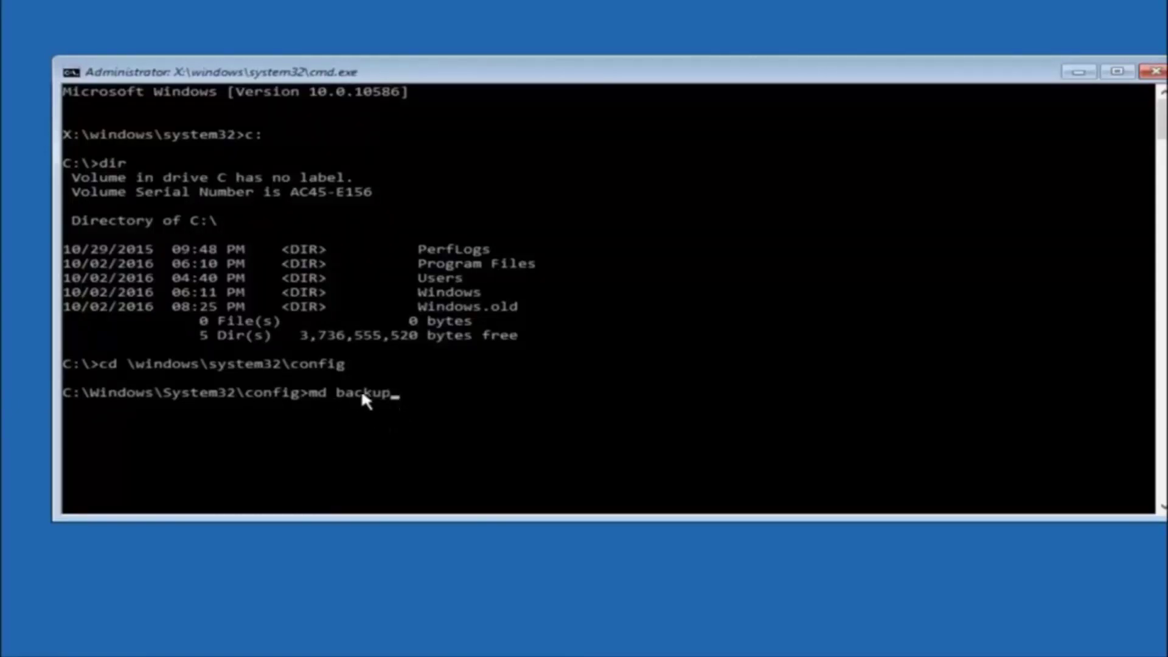
pyautogui.press('Return')
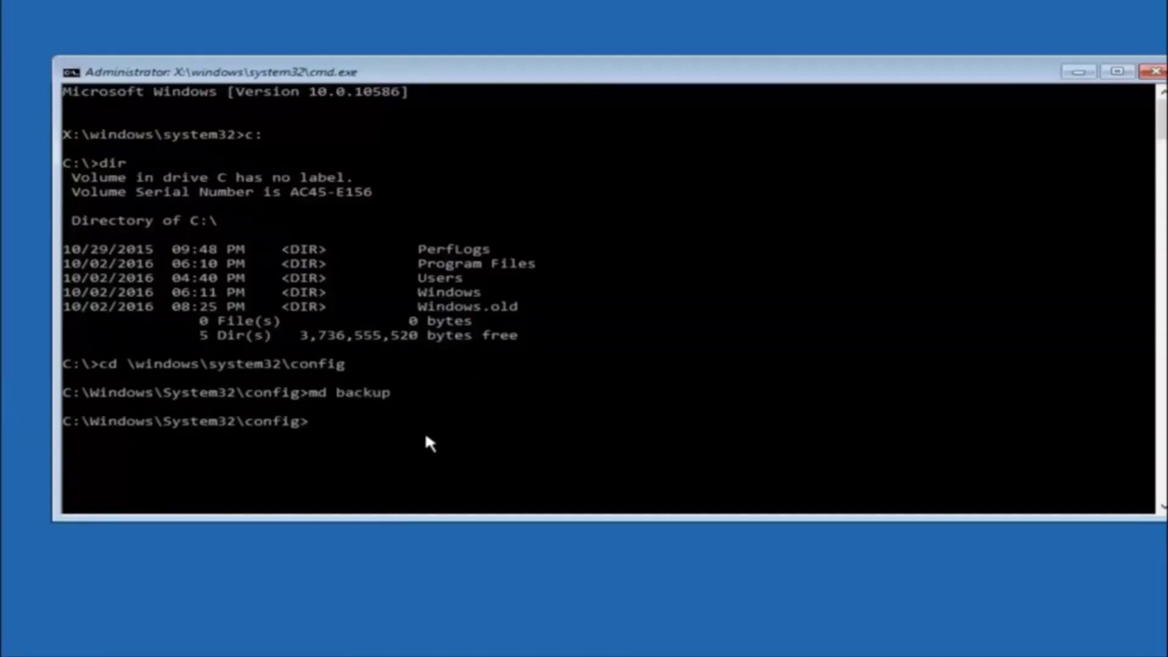
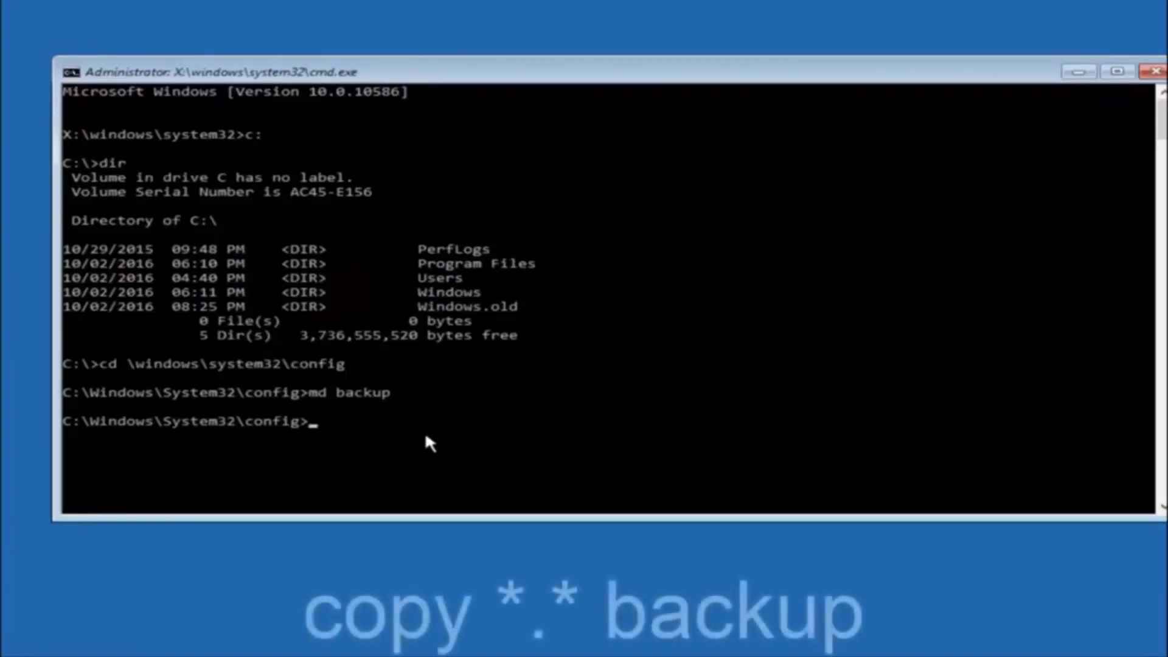
# Step: Copy all files in the config directory into the backup folder with the command copy *.* backup
pyautogui.write('copy *.* backup')
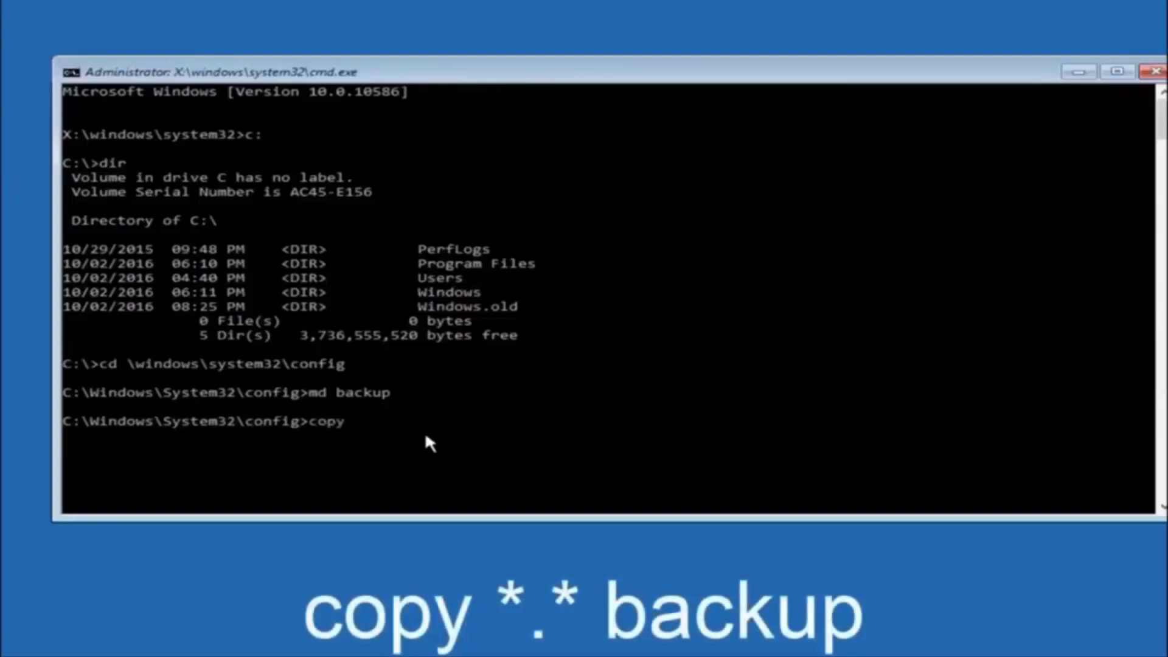
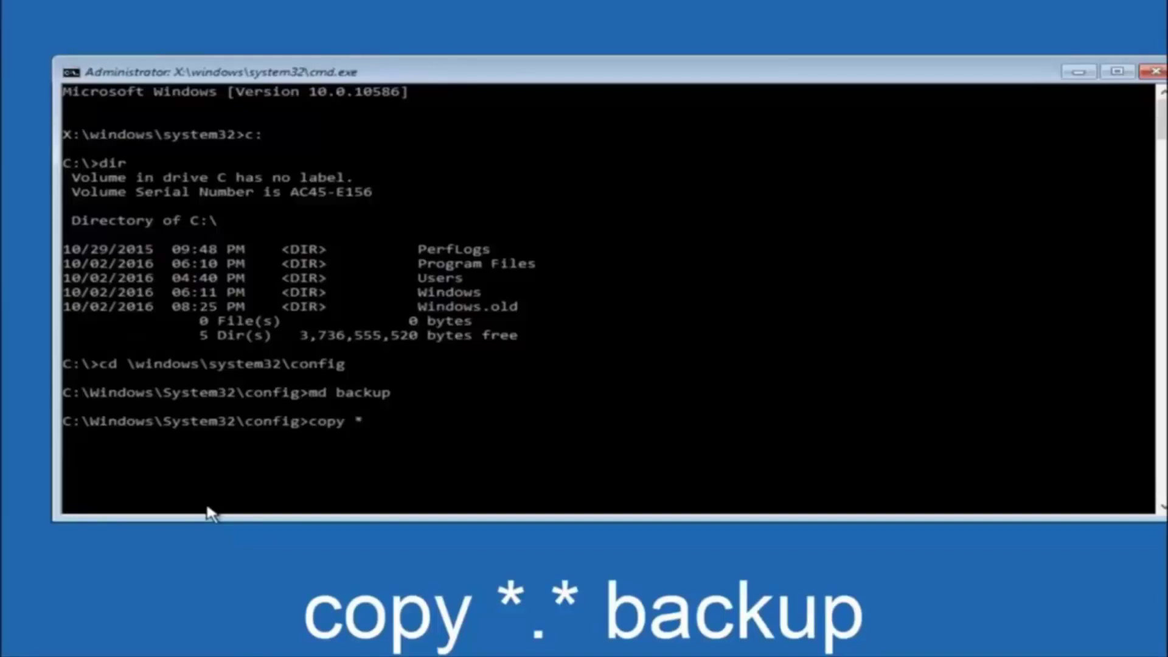
pyautogui.write('.*')
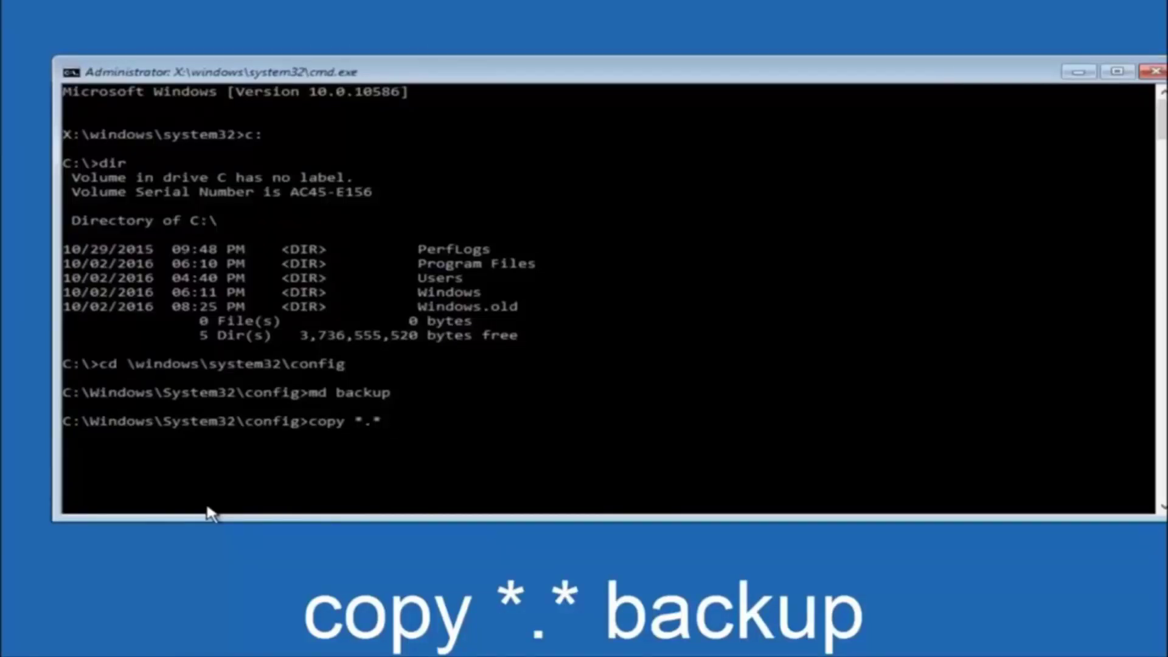
pyautogui.write('up')
pyautogui.press('Return')
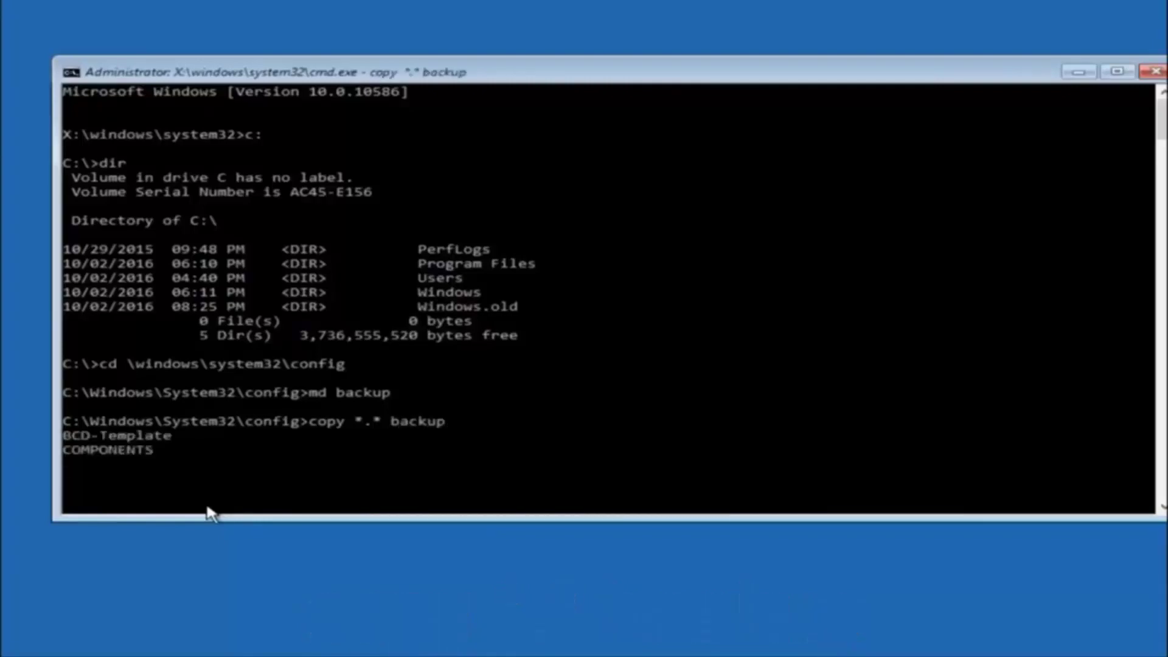
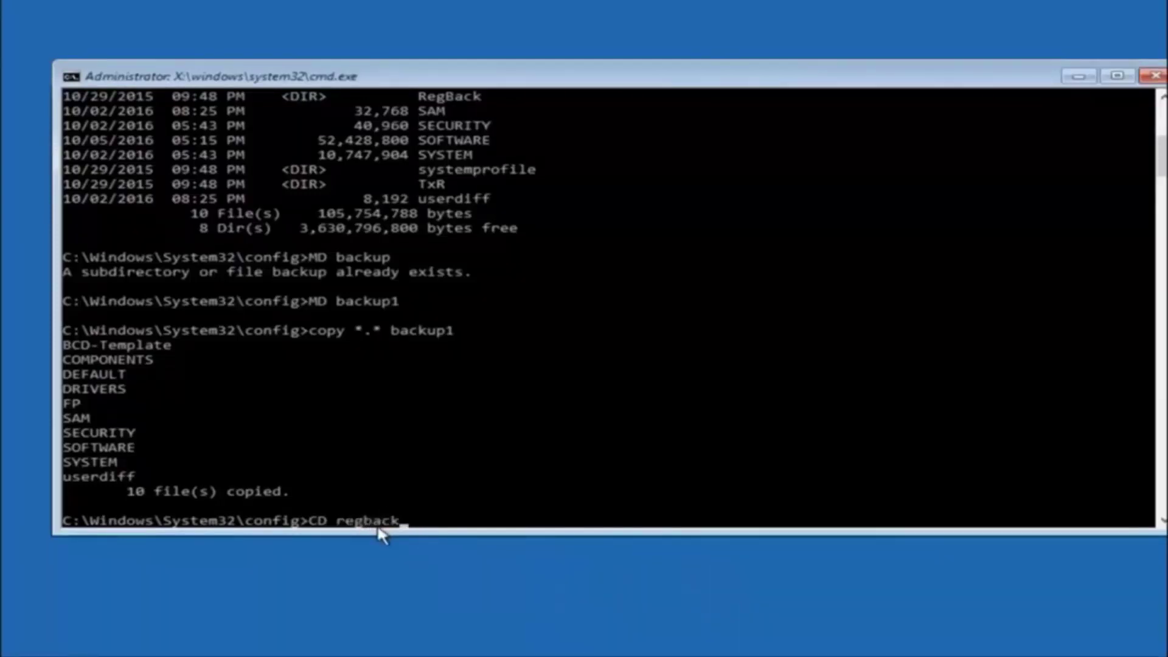
# Step: Change to the regback directory inside config and list its contents with dir
pyautogui.press('Return')
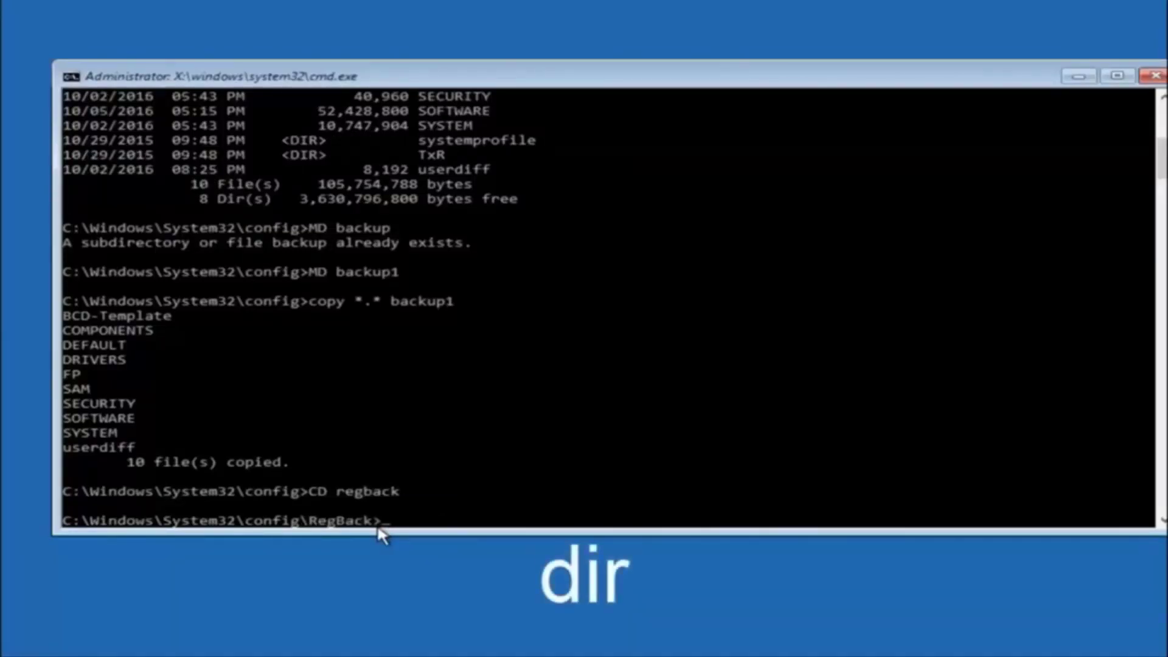
pyautogui.write('dir')
pyautogui.press('Return')
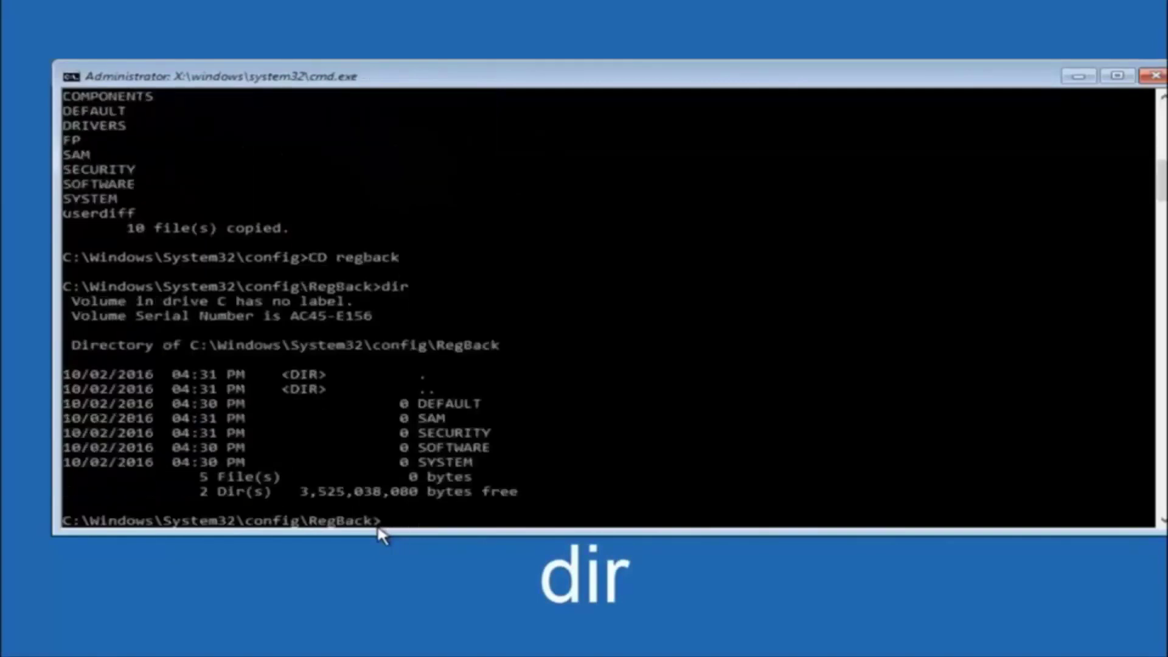
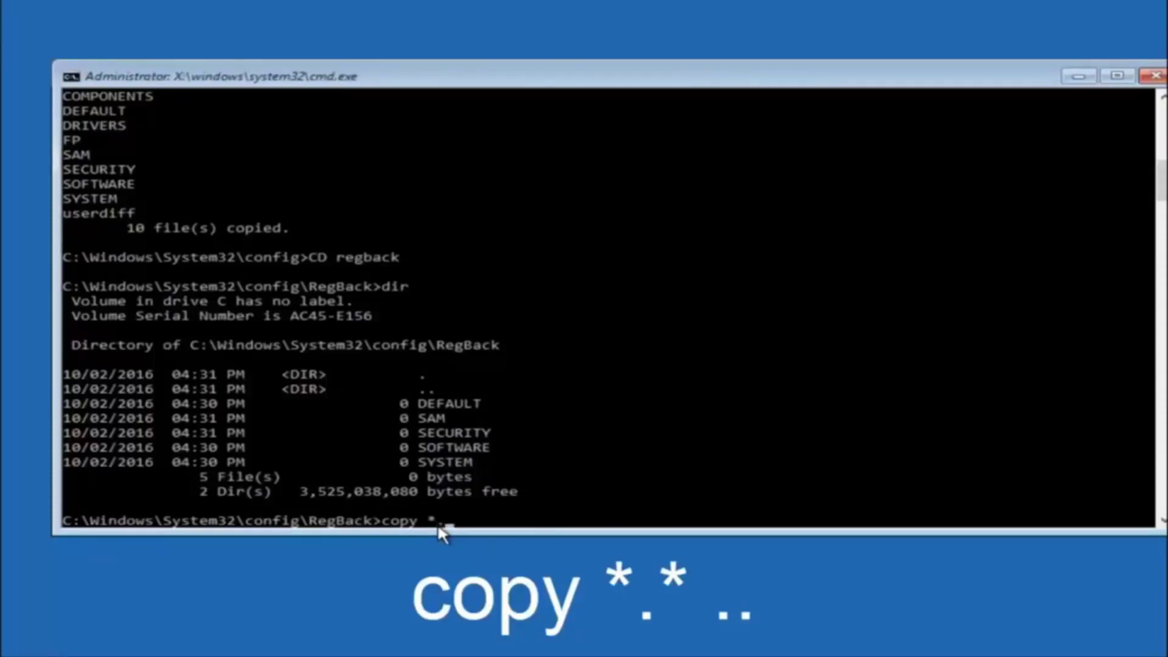
# Step: Copy all files from the RegBack directory to its parent config directory with copy *.* .
pyautogui.write('*')
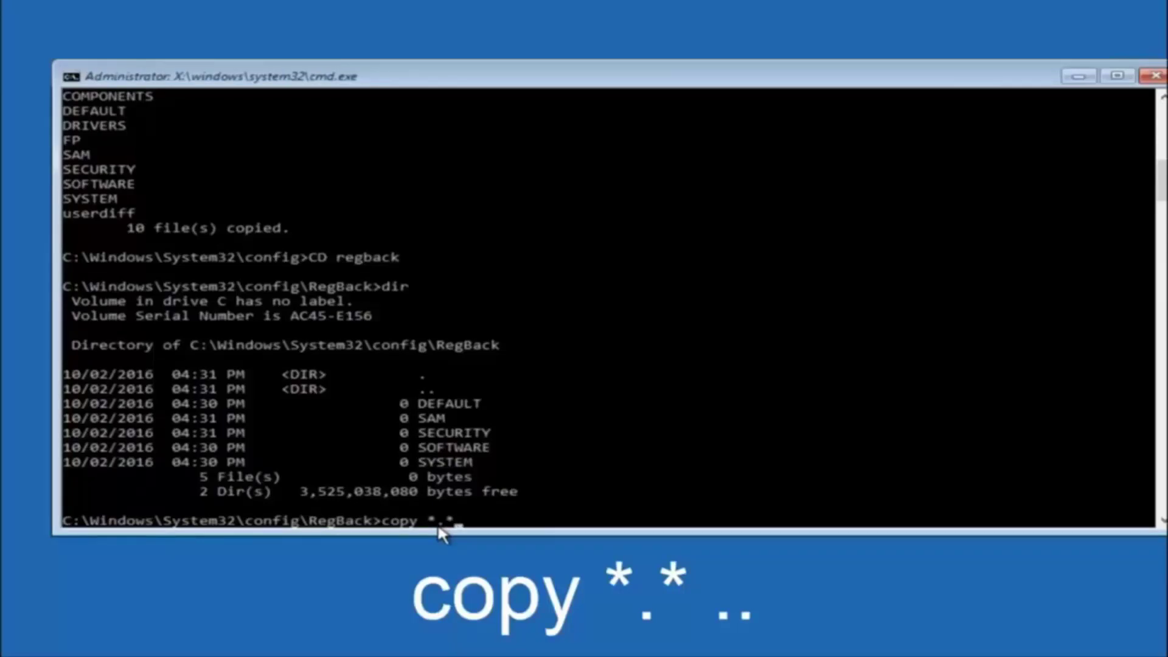